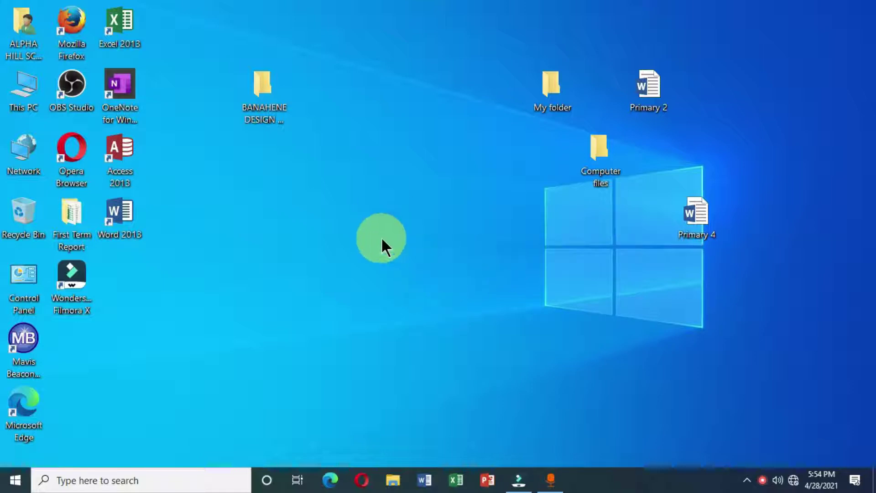
- Drag My folder onto BANAHENE DESIGN WORKS and open that folder to confirm the move
drag(264, 88, 275, 101)
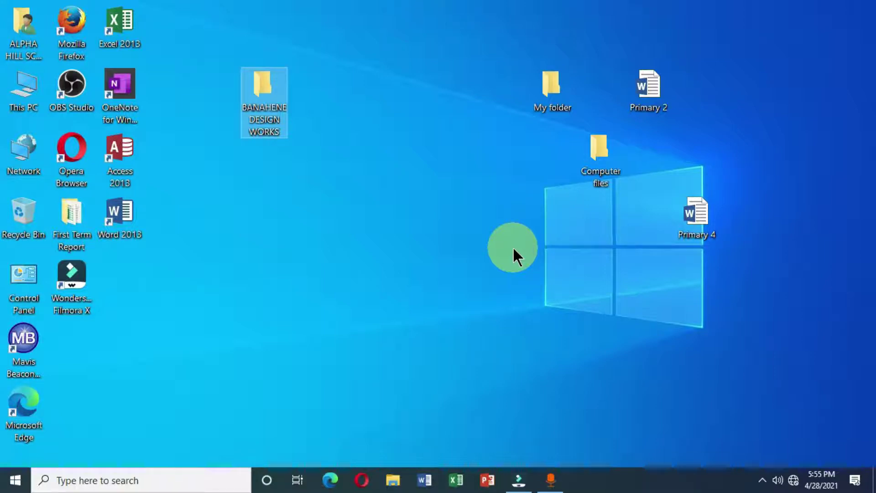
click(553, 85)
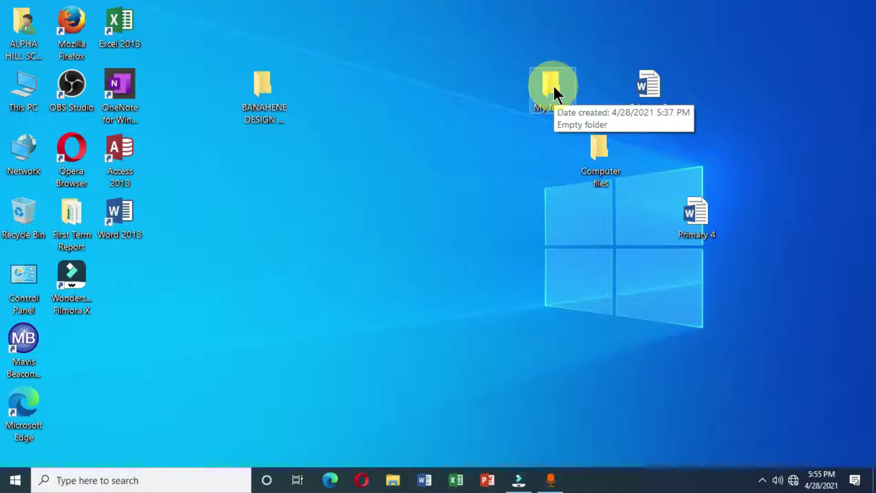
drag(554, 88, 459, 88)
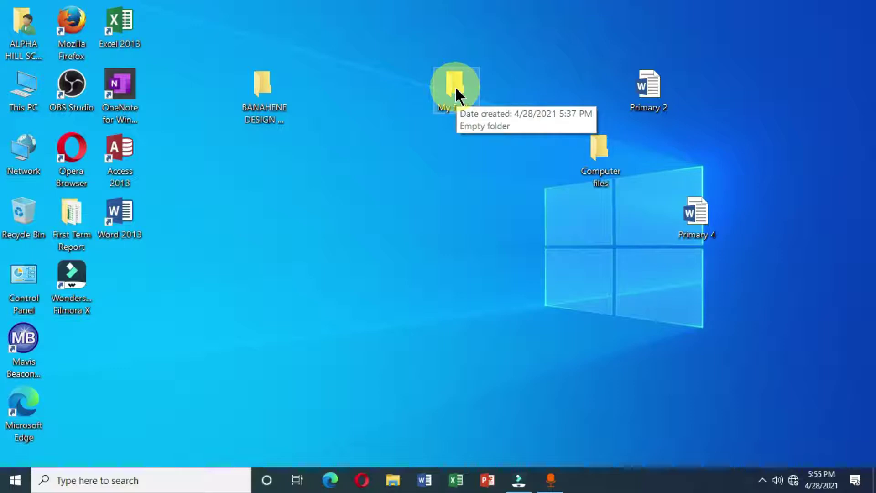
click(454, 91)
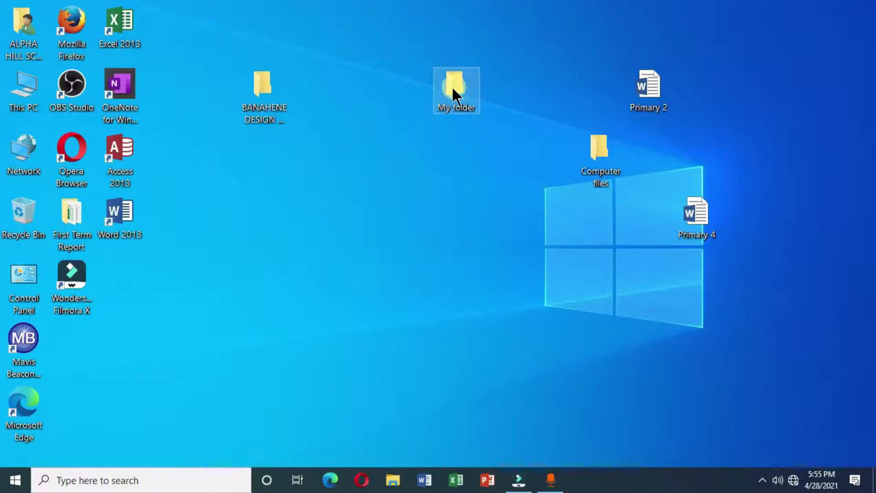
drag(392, 92, 264, 95)
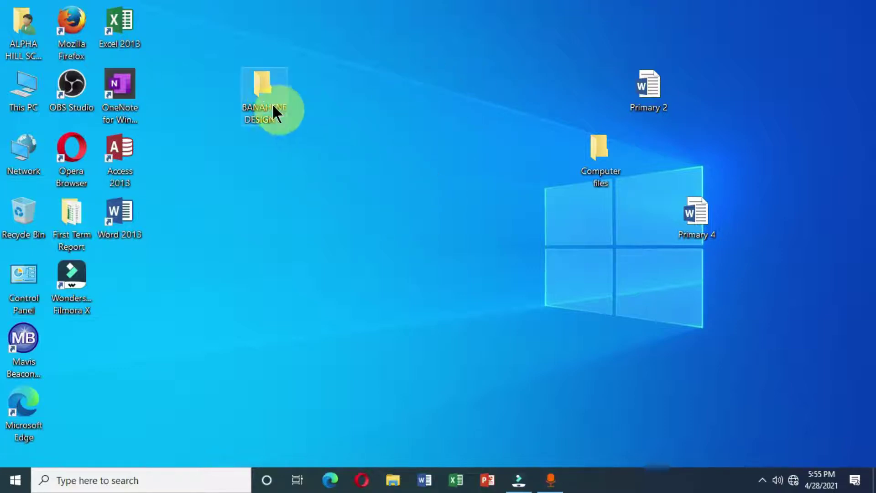
double_click(265, 86)
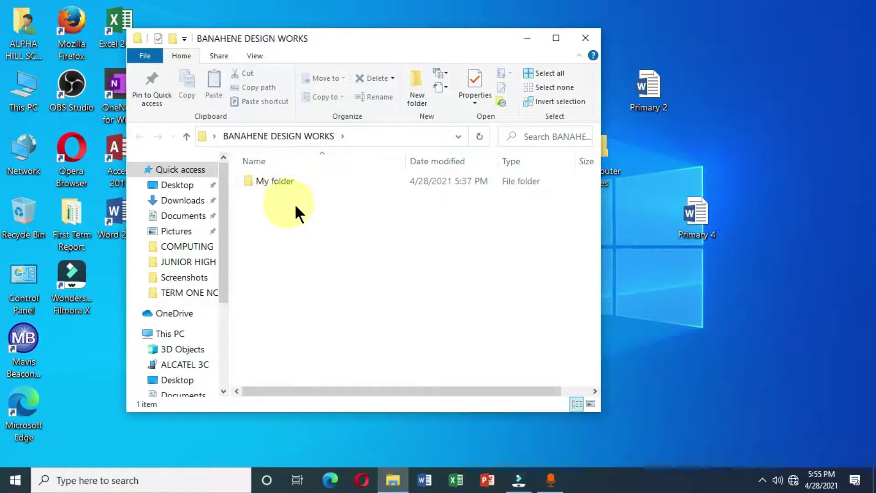
mouse_move(330, 38)
mouse_down()
mouse_move(343, 38)
mouse_move(330, 46)
mouse_up()
click(571, 44)
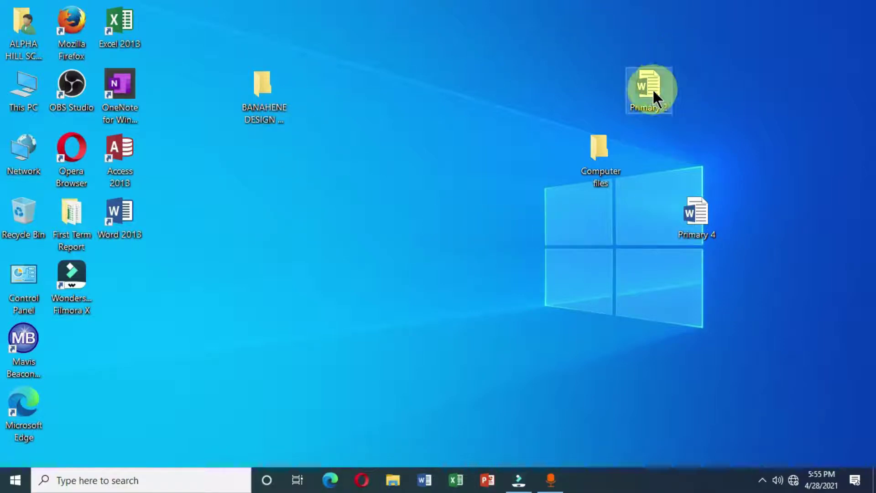
- Drop Primary 2 into BANAHENE DESIGN WORKS, check its contents, then close the window
drag(653, 91, 263, 96)
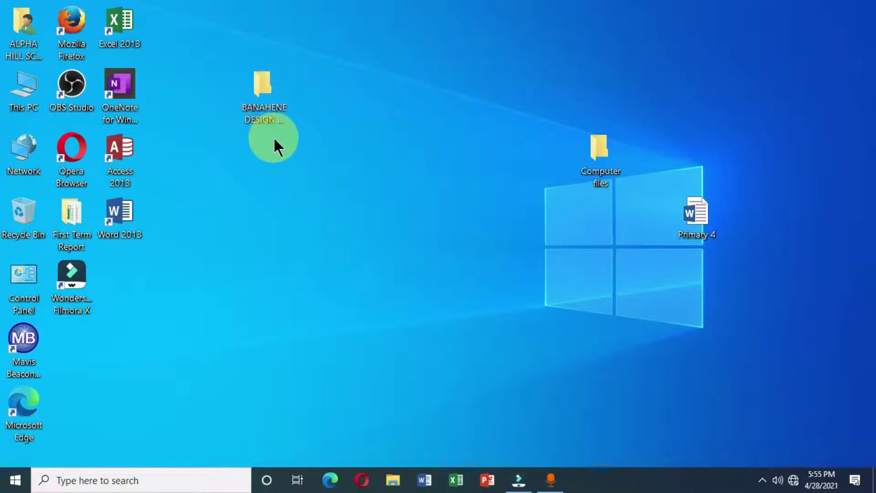
double_click(264, 89)
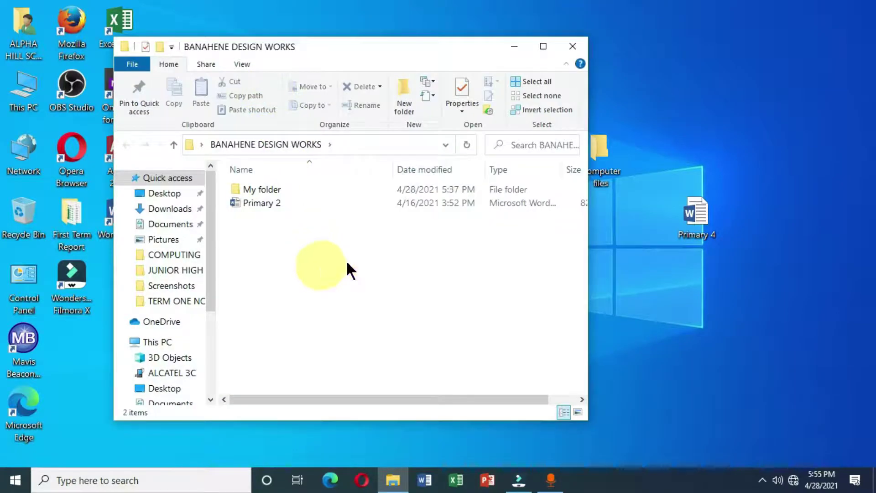
click(570, 53)
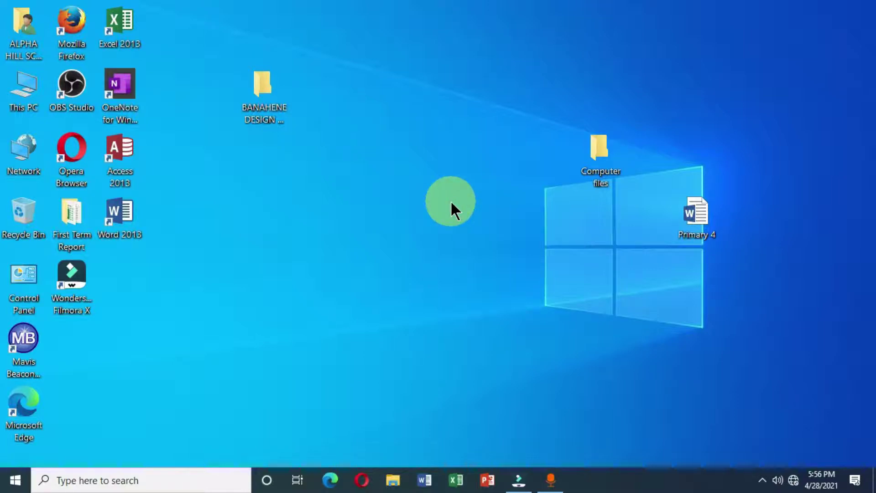
right_click(597, 150)
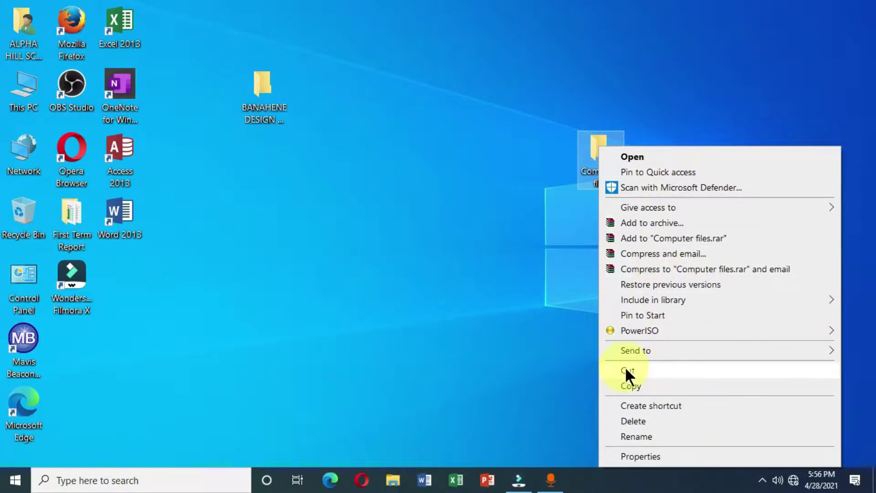
- Copy the Computer files folder and paste it into BANAHENE DESIGN WORKS
click(639, 387)
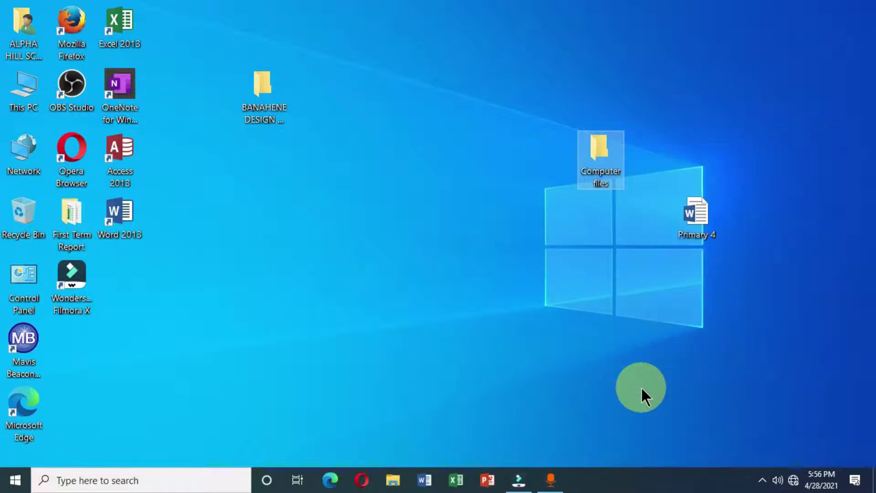
click(263, 89)
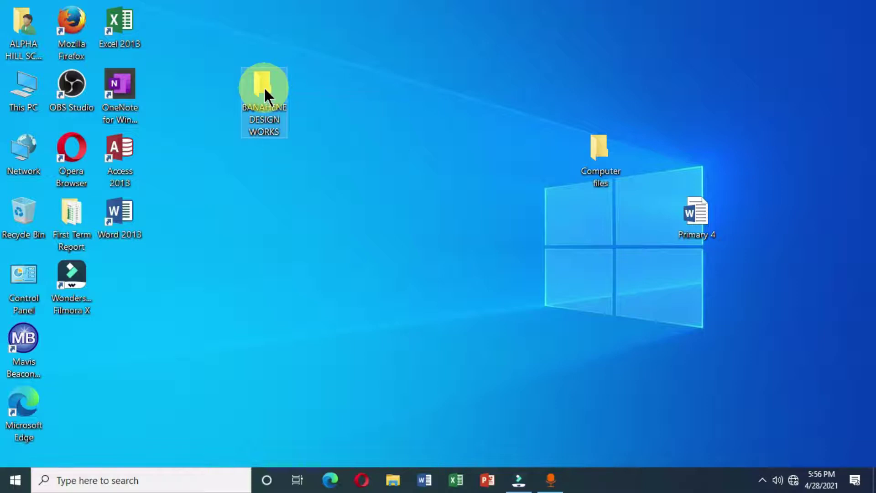
right_click(265, 90)
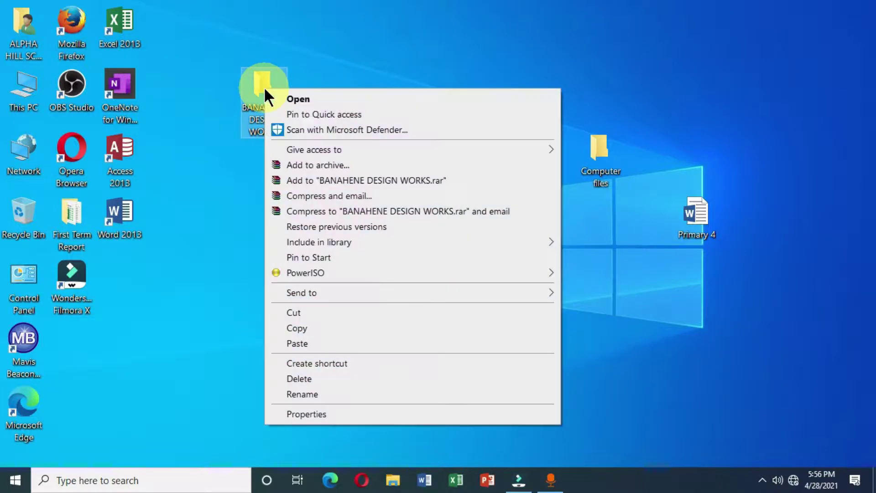
click(303, 343)
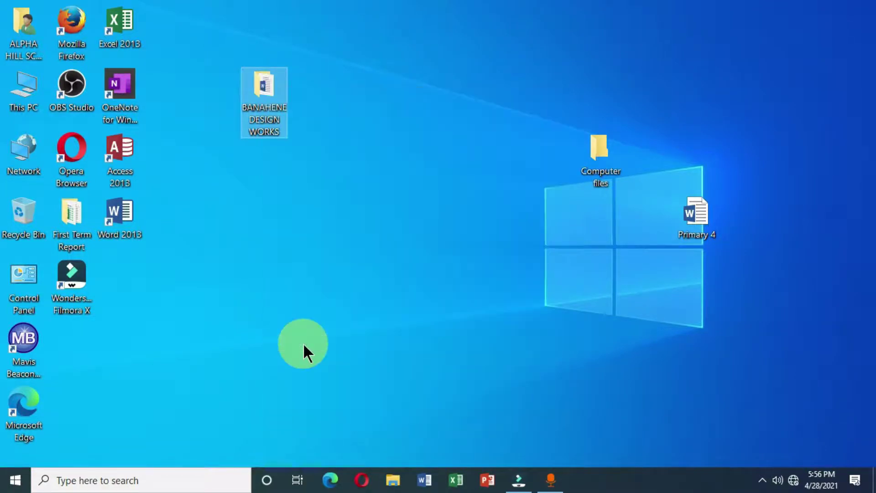
- Check BANAHENE DESIGN WORKS's contents, shift Computer files rightward, then close the folder window
double_click(267, 86)
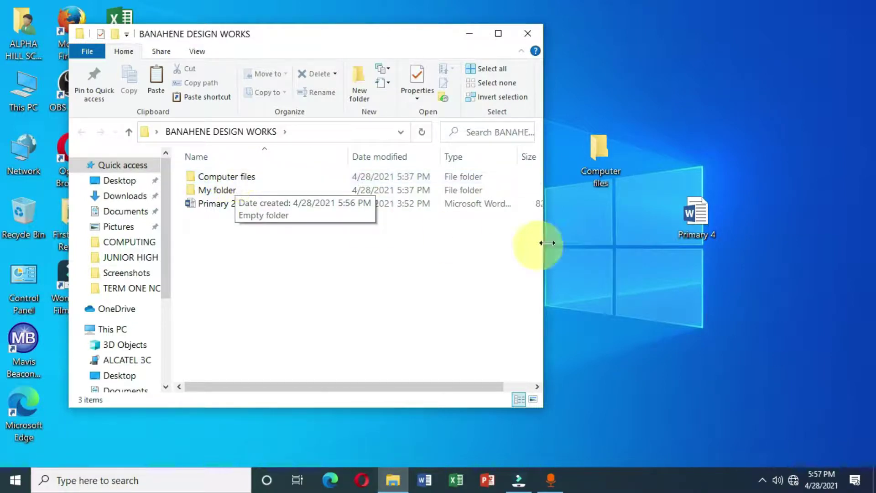
drag(601, 157, 658, 139)
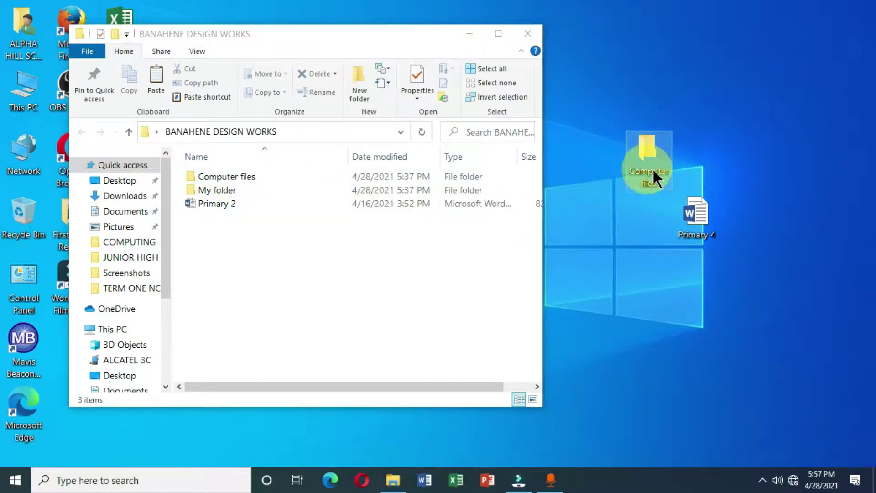
click(466, 273)
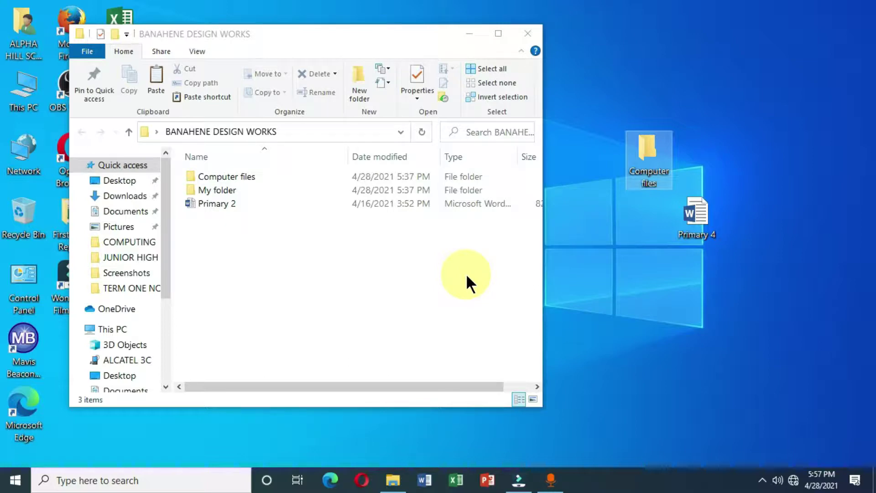
click(527, 33)
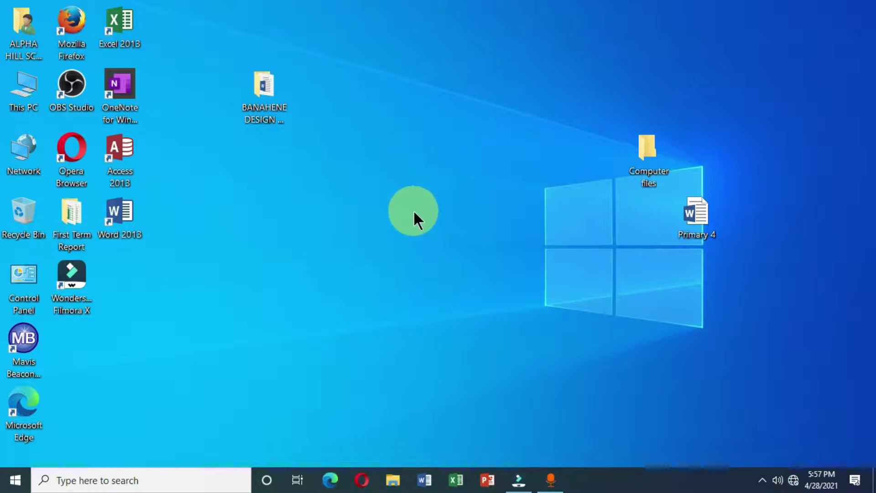
- Cut Computer files from the desktop, paste it into BANAHENE DESIGN WORKS, and open that folder
right_click(646, 154)
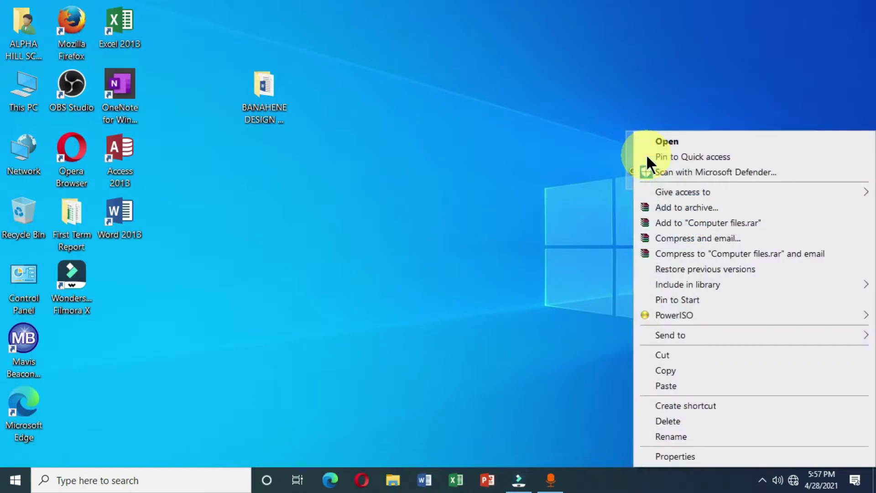
click(671, 354)
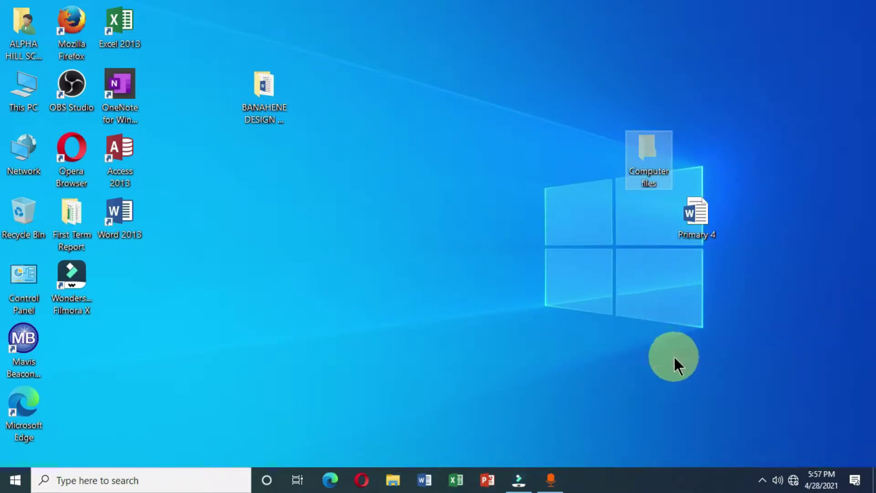
click(264, 89)
click(262, 90)
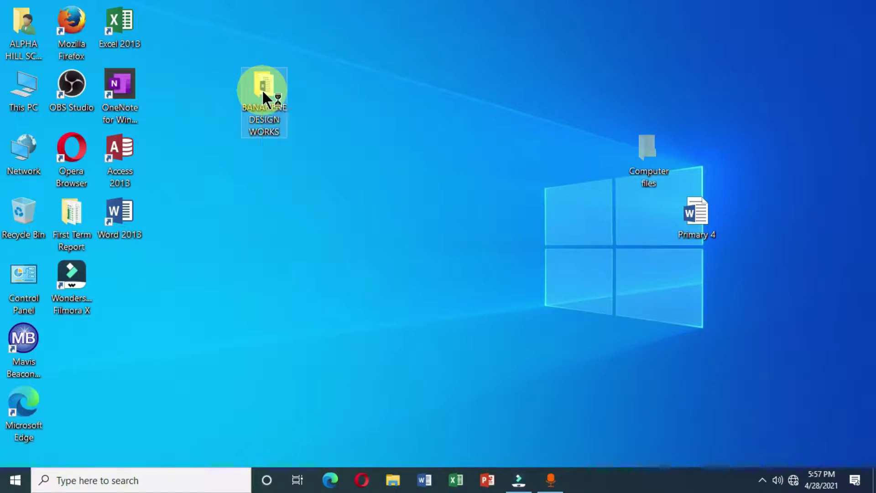
right_click(262, 90)
click(295, 346)
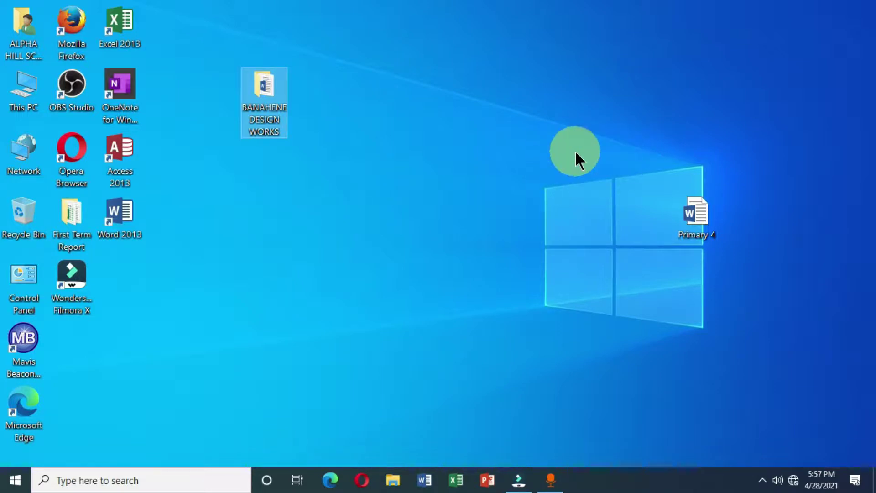
double_click(261, 92)
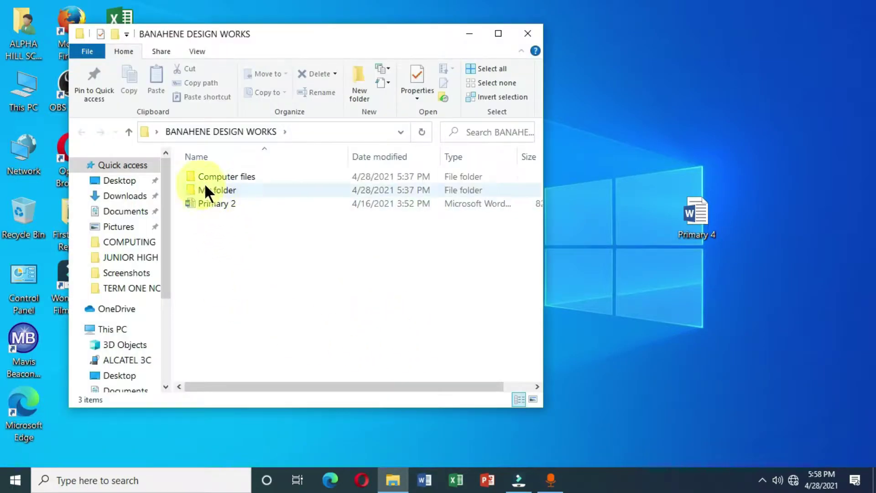
- Look inside Computer files, close BANAHENE DESIGN WORKS, and drag Primary 4 up beside it
double_click(233, 176)
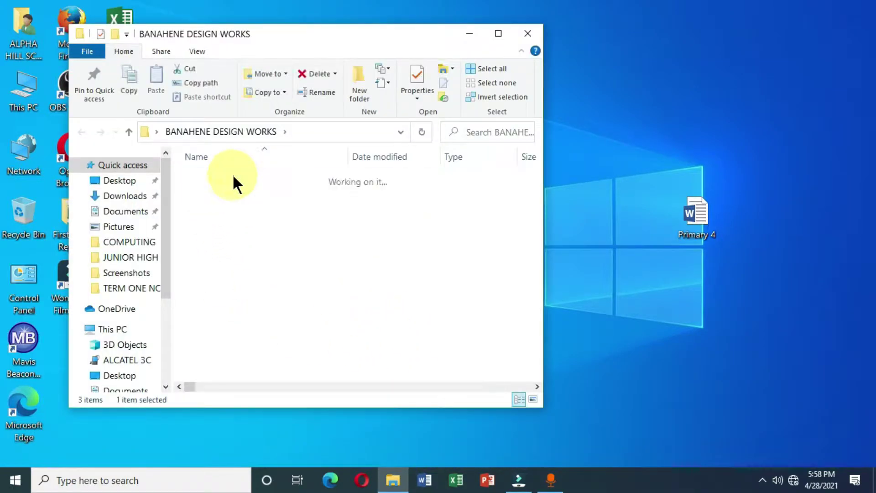
click(82, 132)
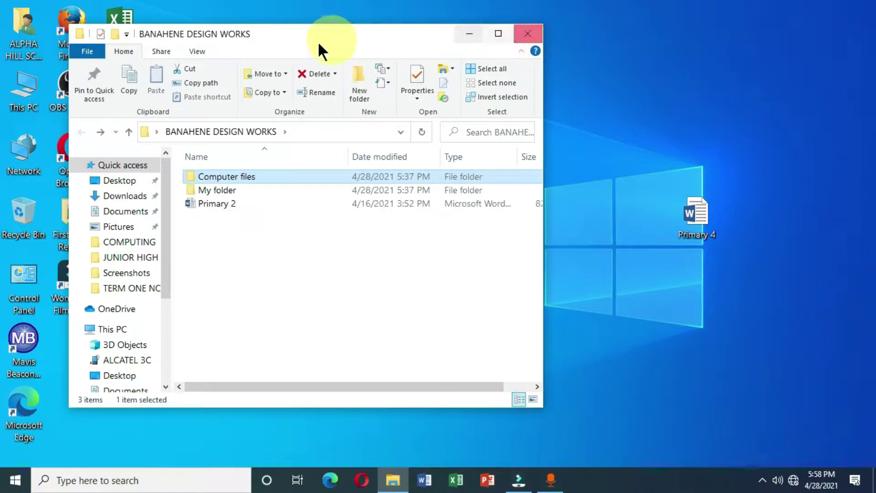
click(527, 32)
drag(702, 222, 442, 121)
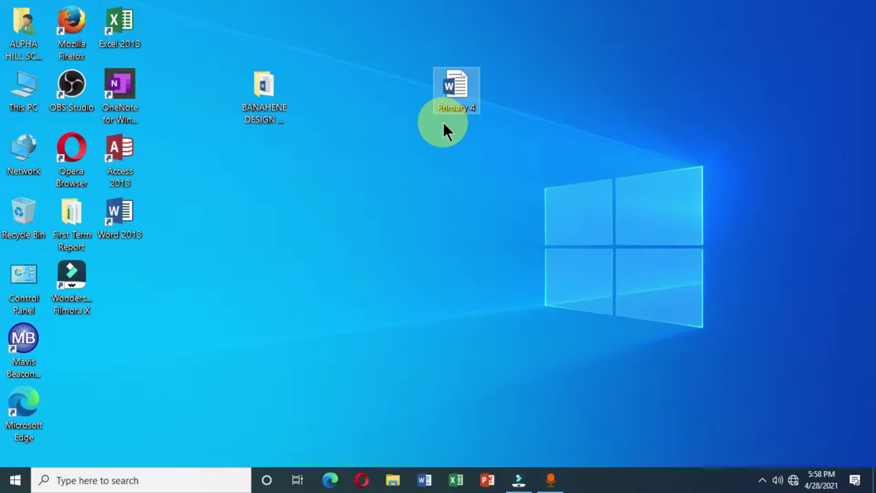
- Cut Primary 4 from the desktop, paste it into BANAHENE DESIGN WORKS, and reopen the folder
right_click(455, 87)
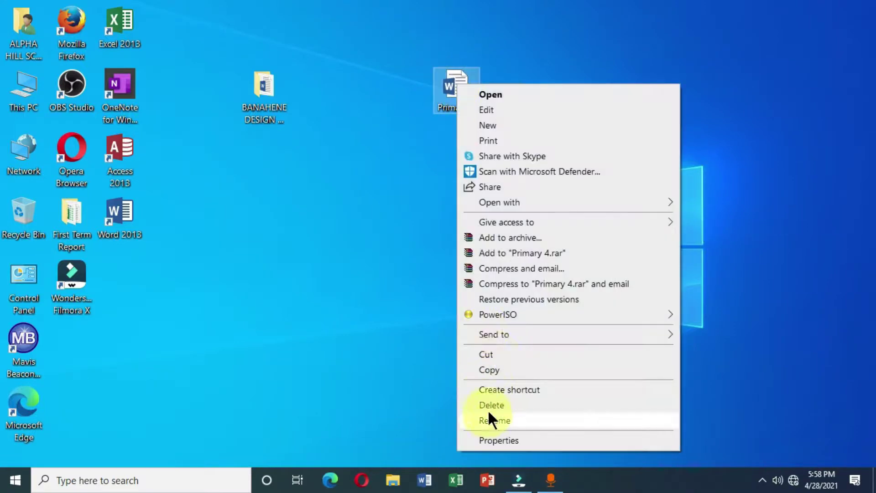
click(494, 354)
click(264, 86)
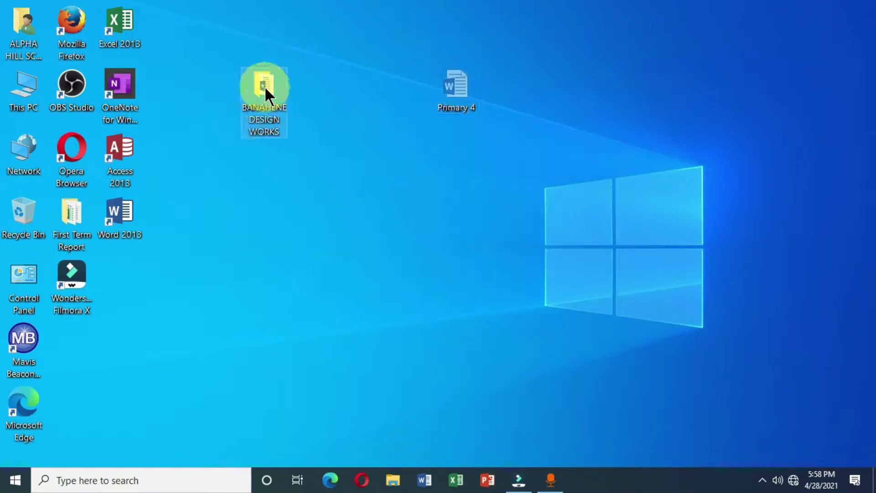
right_click(264, 85)
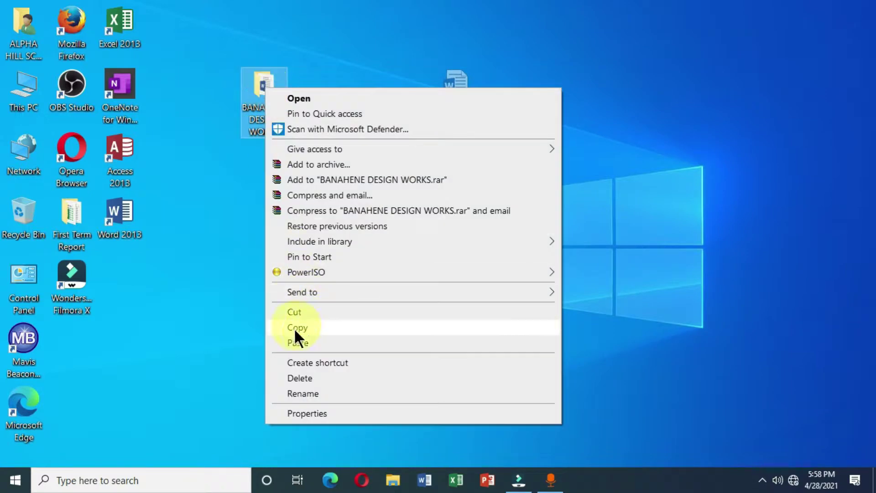
click(307, 342)
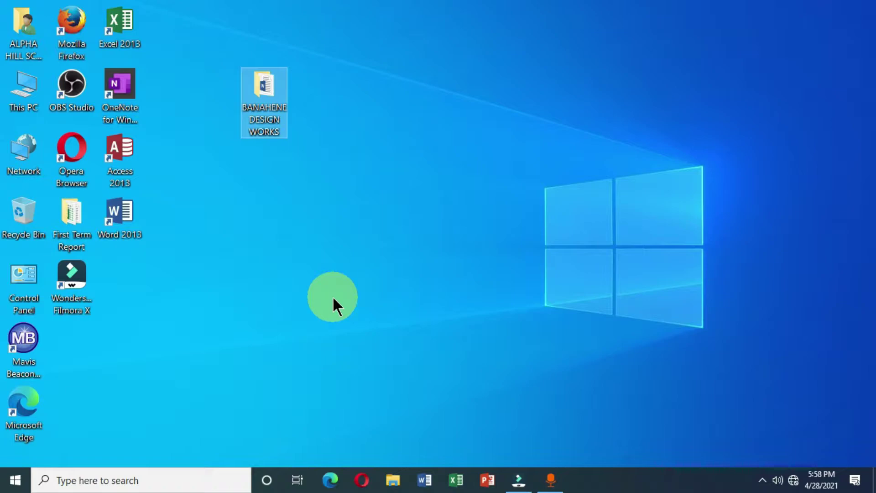
double_click(263, 93)
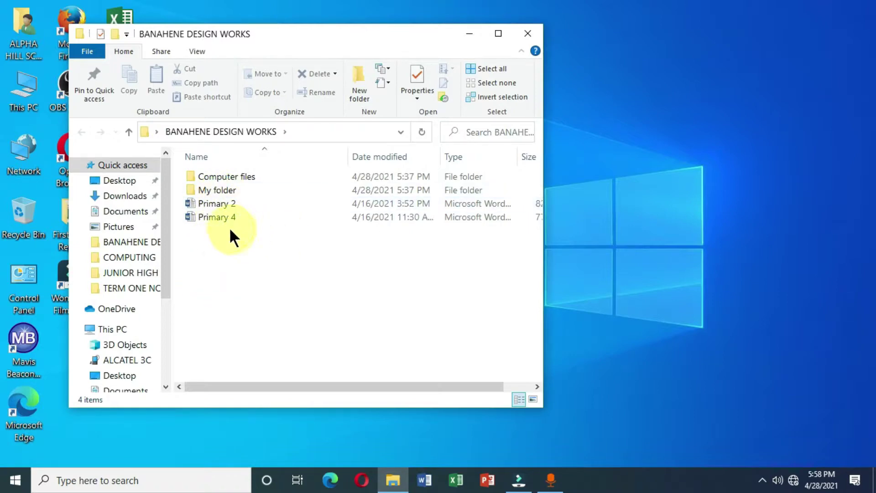
- Review the four items in BANAHENE DESIGN WORKS, then close its window
drag(279, 37, 409, 49)
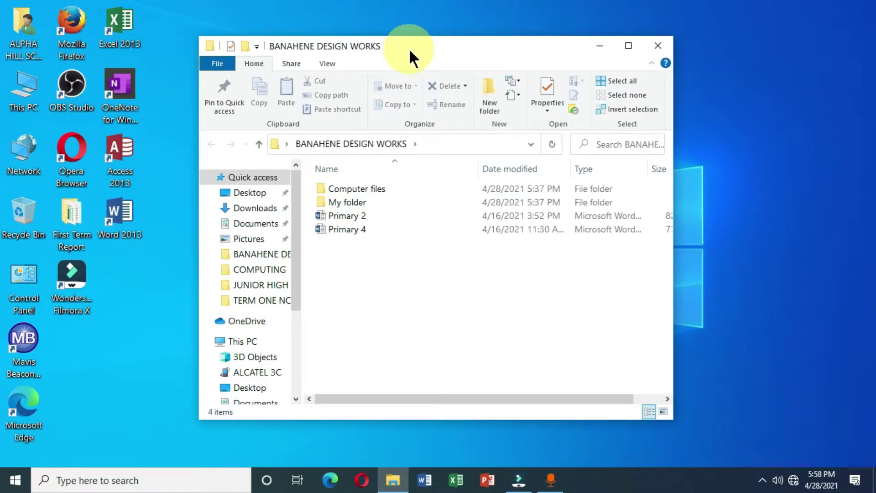
click(658, 45)
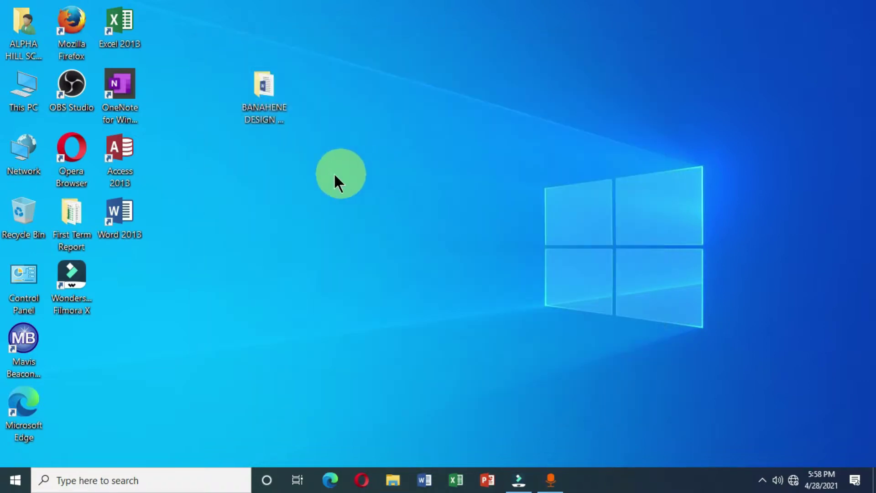
click(265, 94)
double_click(267, 89)
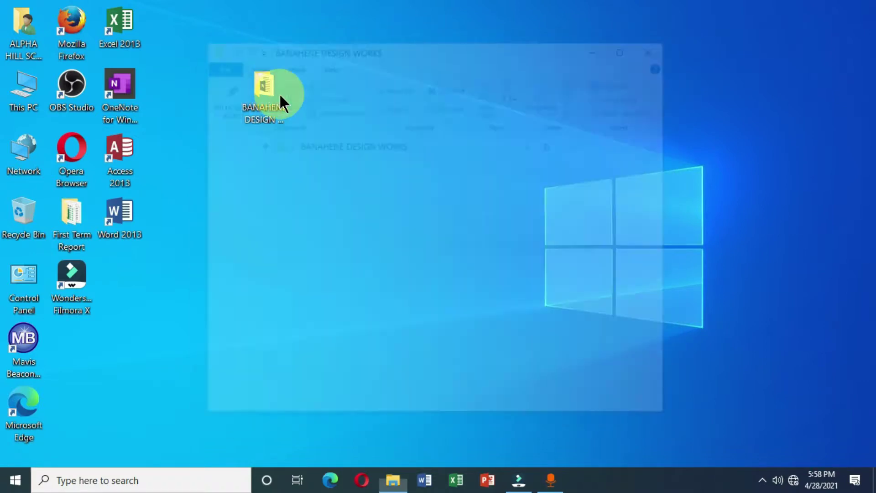
click(658, 44)
- Reopen BANAHENE DESIGN WORKS from its right-click Open option
click(273, 80)
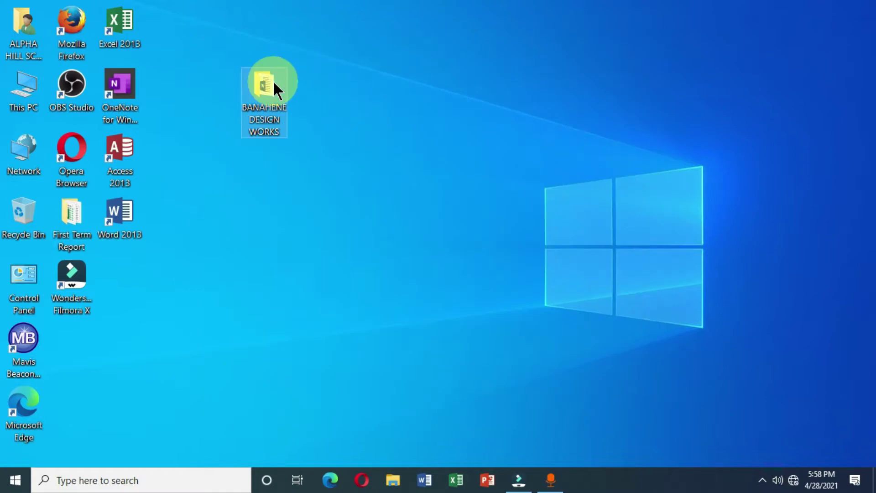
right_click(273, 81)
click(317, 87)
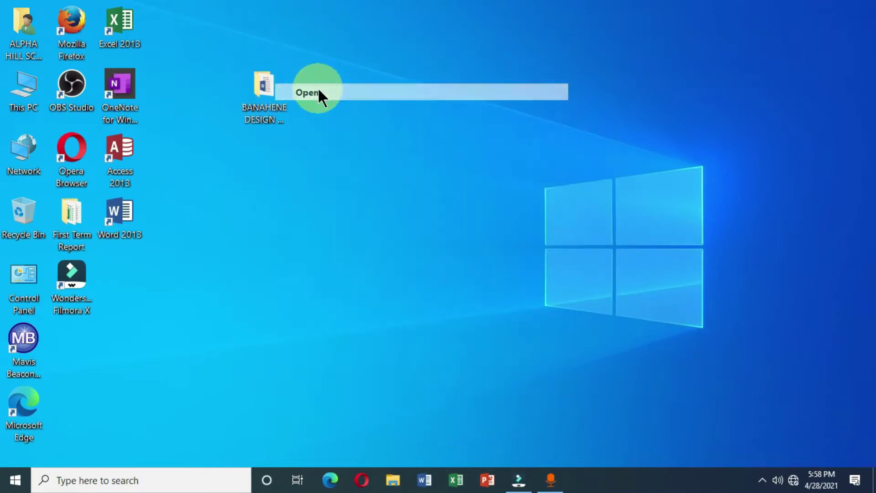